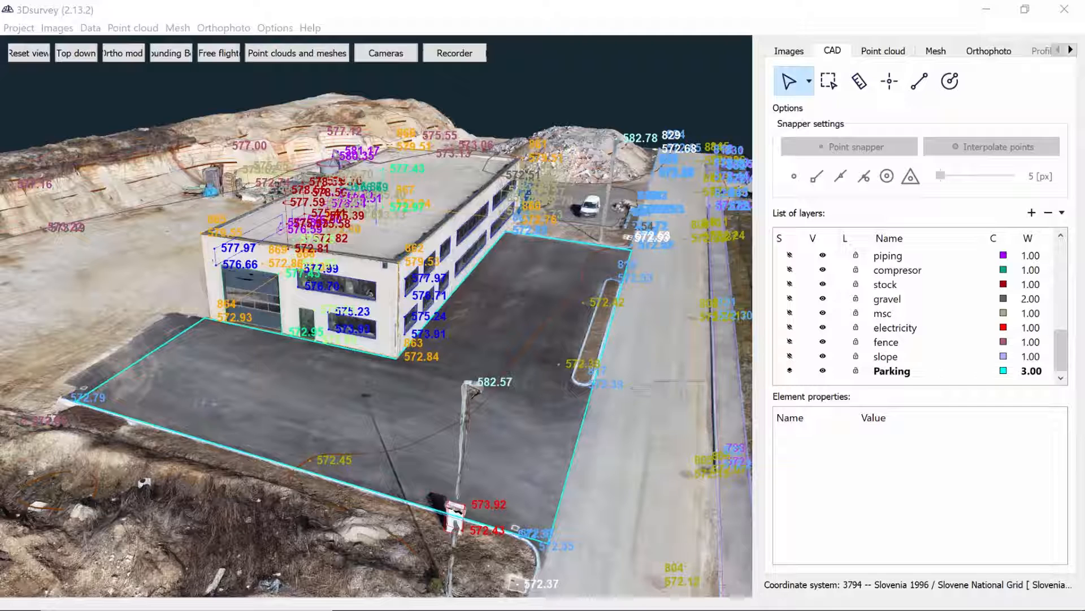
Add a new layer to the CAD layer list
scroll(937, 308, up, 6)
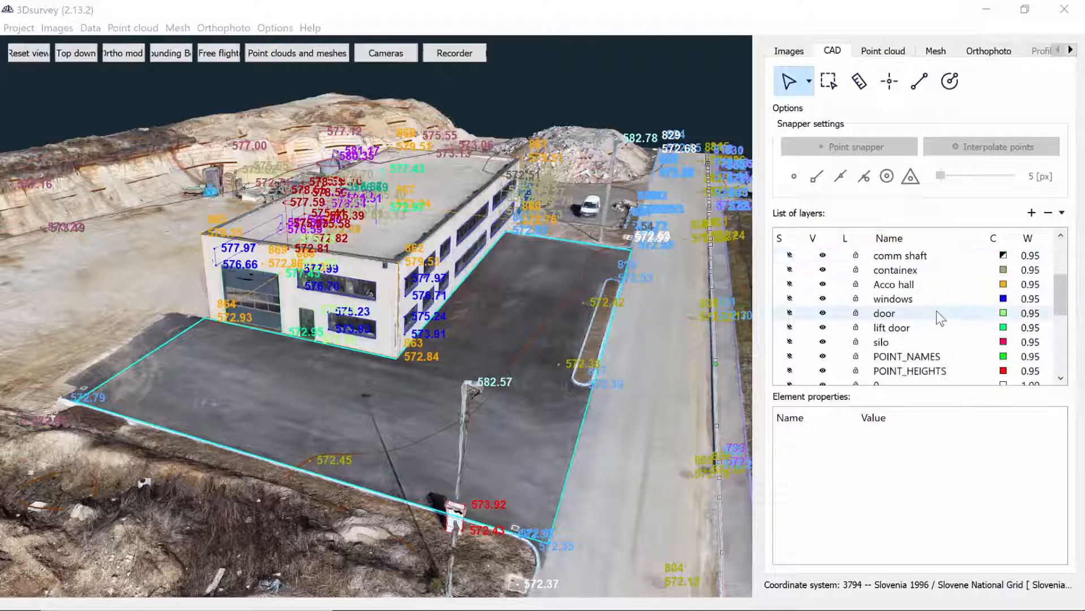
scroll(938, 312, down, 3)
scroll(939, 314, down, 3)
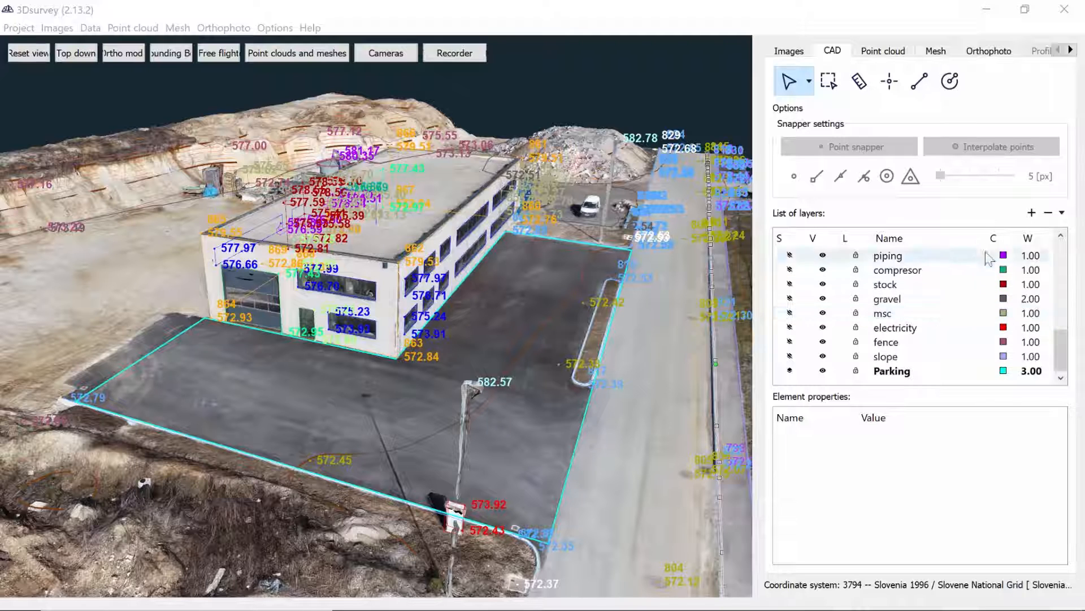
click(1031, 213)
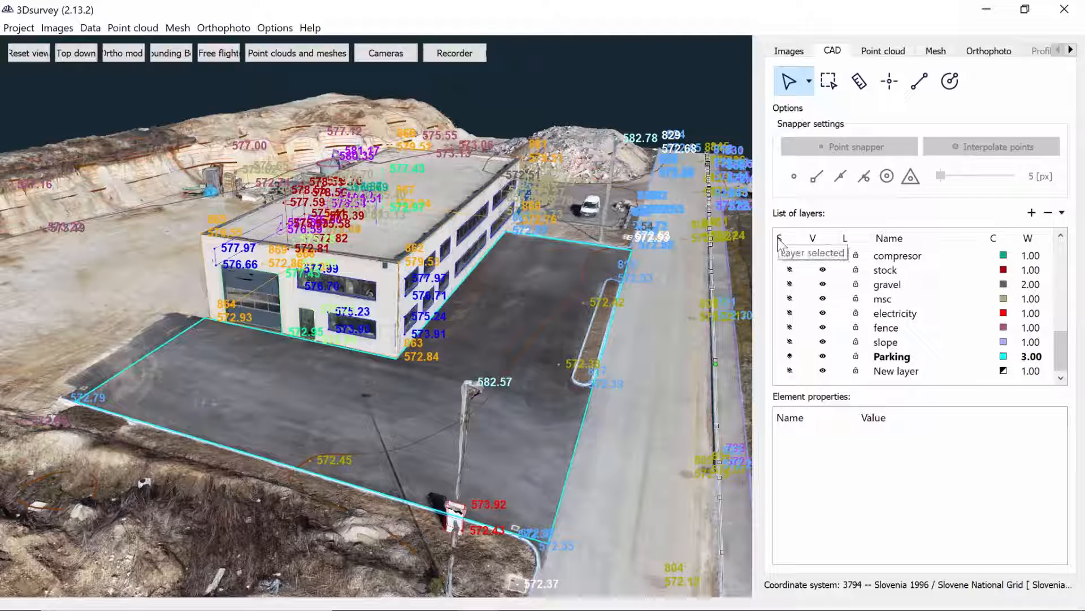
Switch the current drawing layer between New layer, Parking and slope, finishing with Parking as the current layer
click(790, 371)
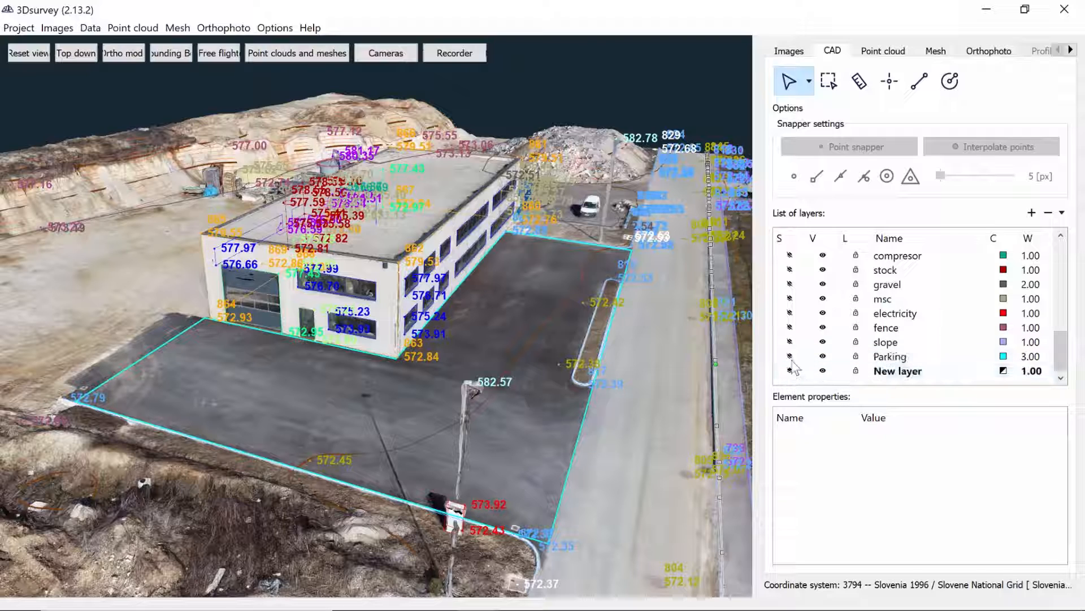
click(790, 355)
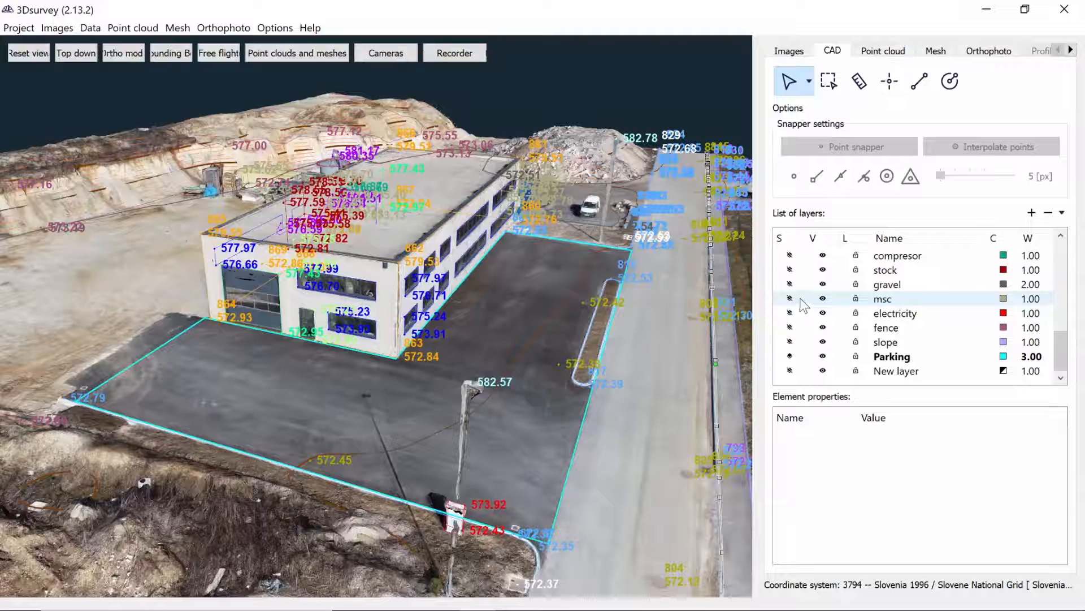
click(790, 341)
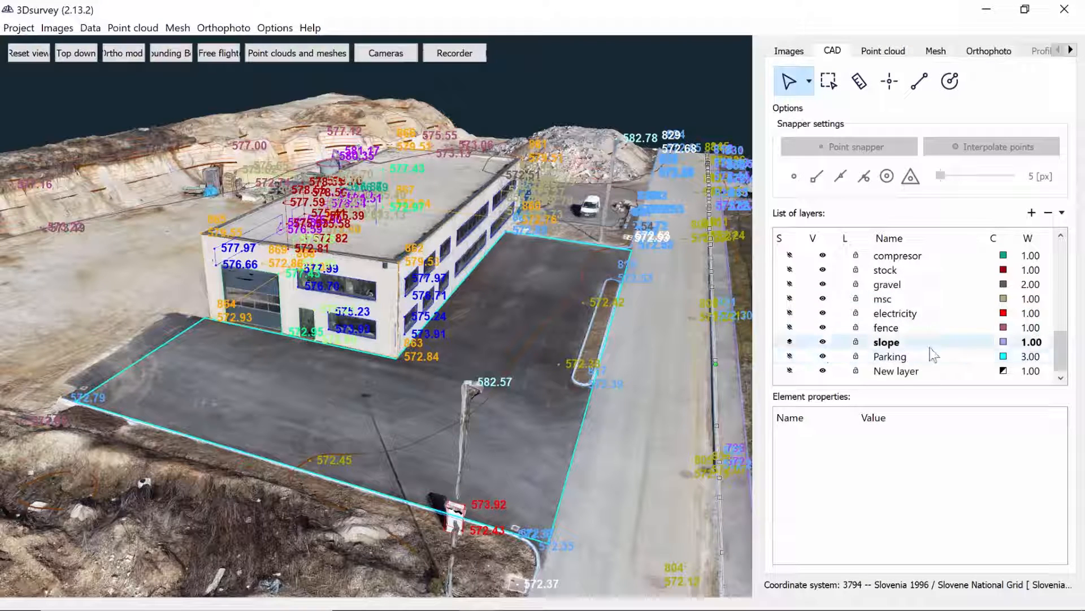
click(790, 355)
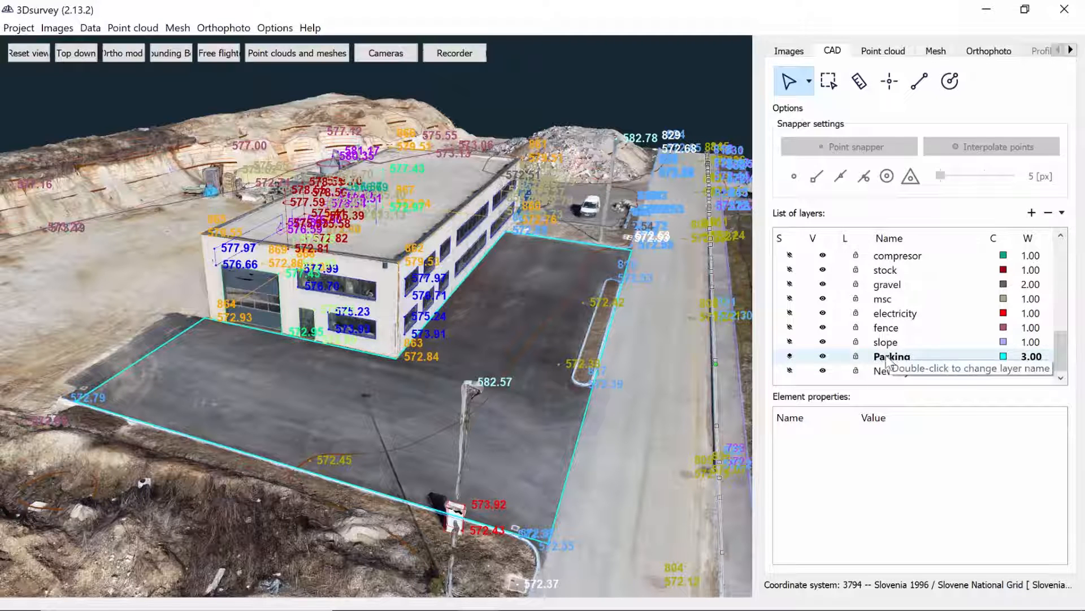
click(790, 371)
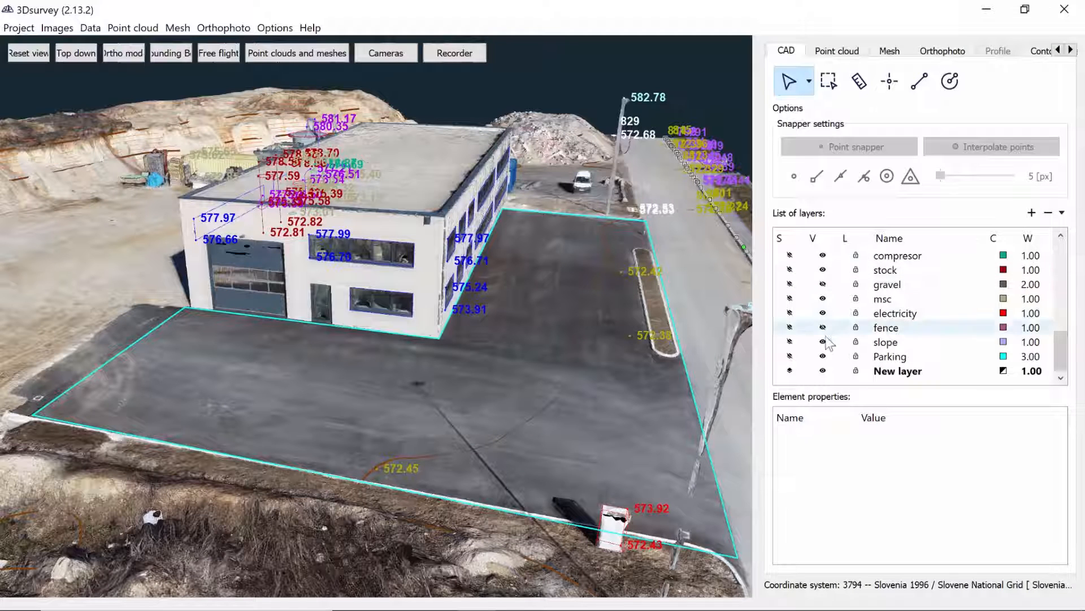
click(790, 356)
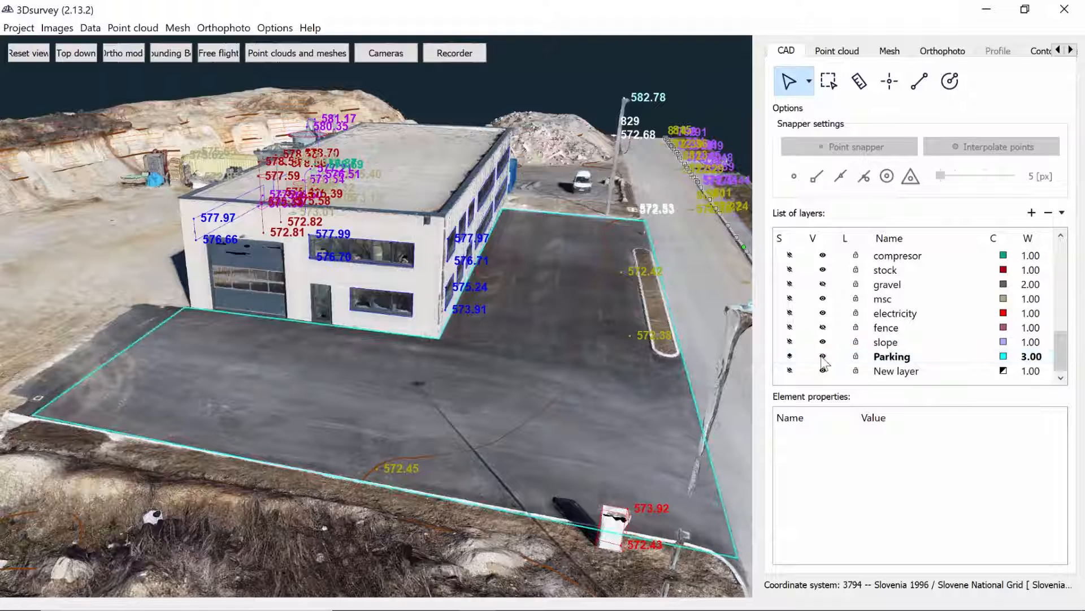
Hide the Parking layer, and toggle the windows layer's visibility off and back on after selecting a window corner point
click(823, 358)
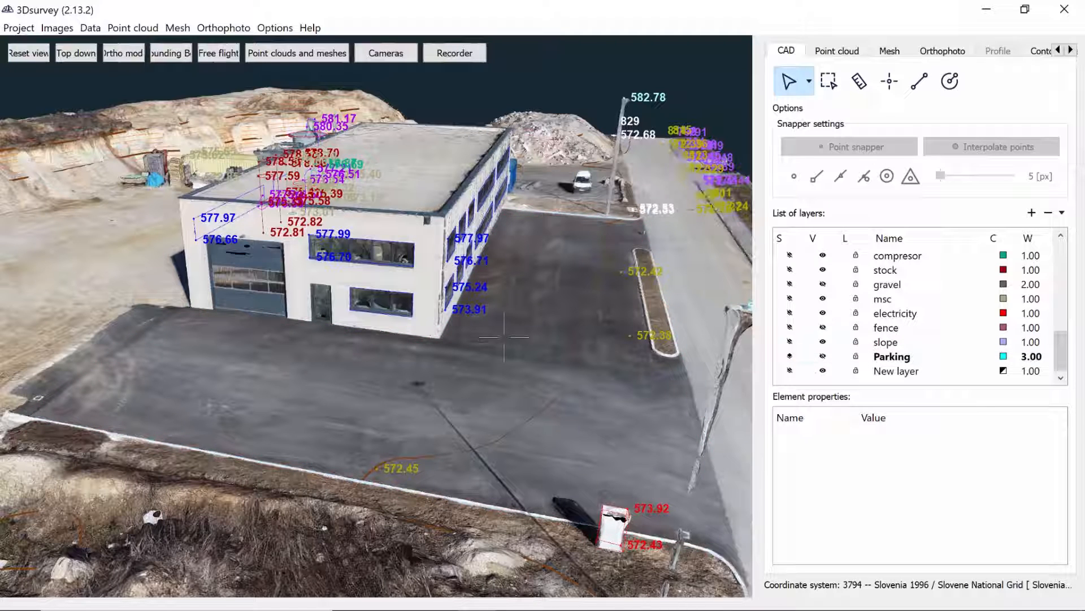
click(445, 309)
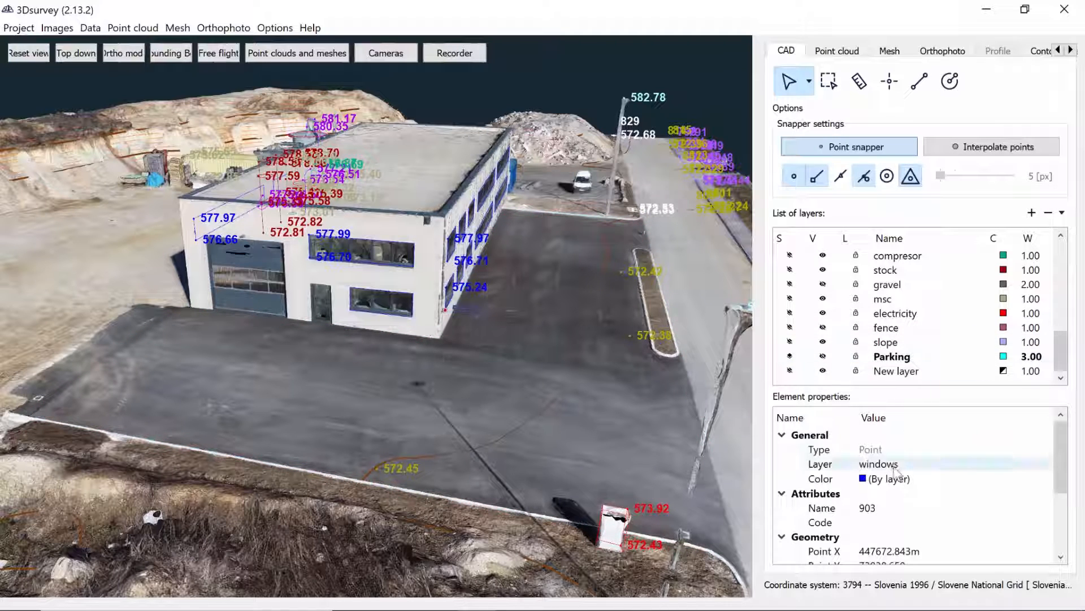
scroll(914, 319, up, 2)
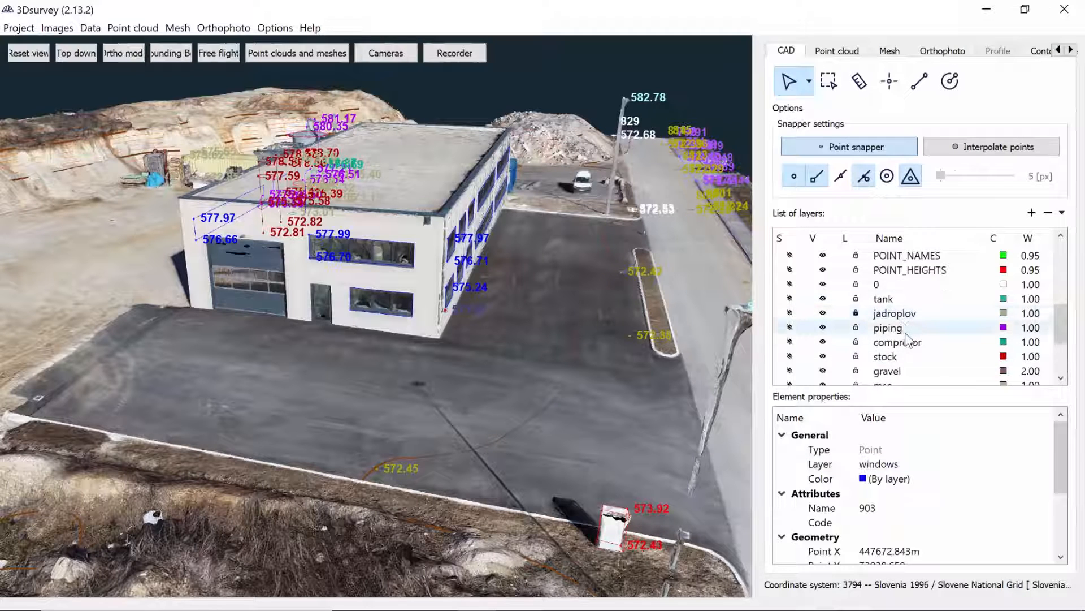
scroll(907, 333, up, 3)
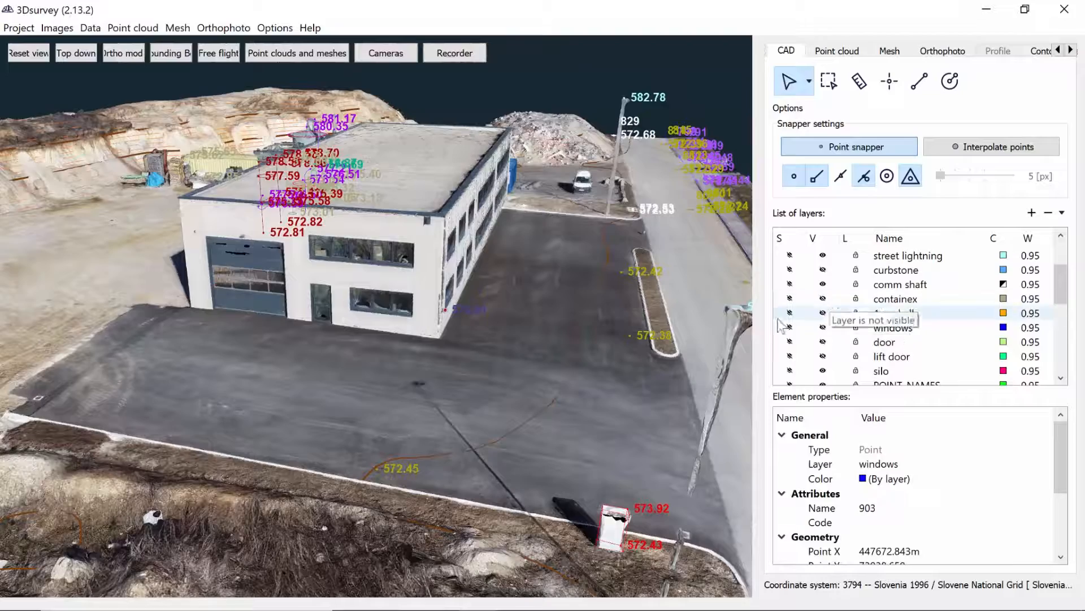
click(823, 328)
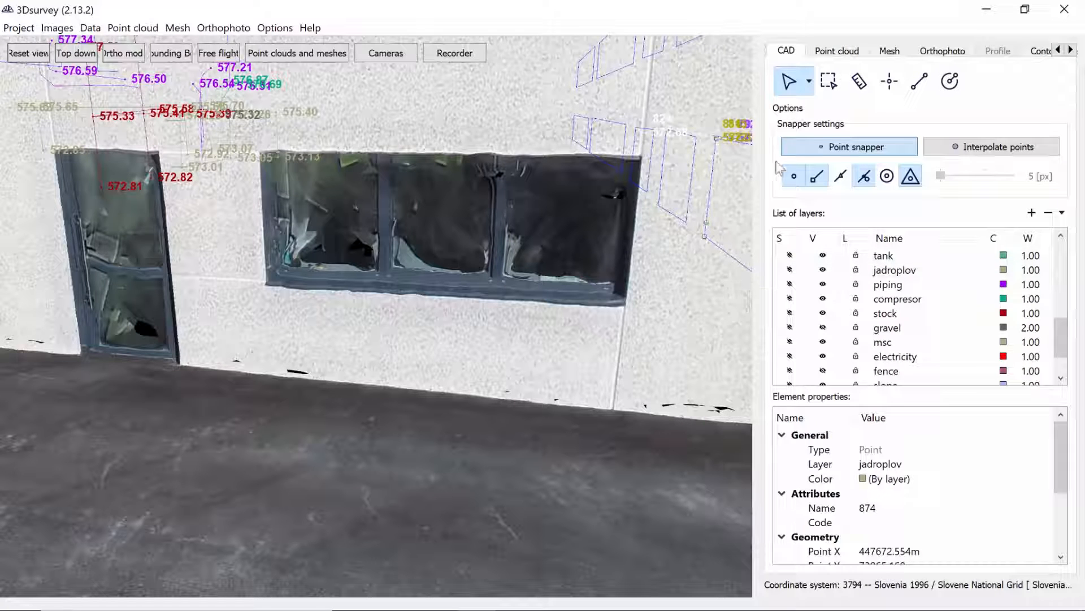
Trace the ground-floor window beside the door with a polyline about 3.52 m by 1.36 m on the windows layer, and lock the jadroplov layer
click(920, 82)
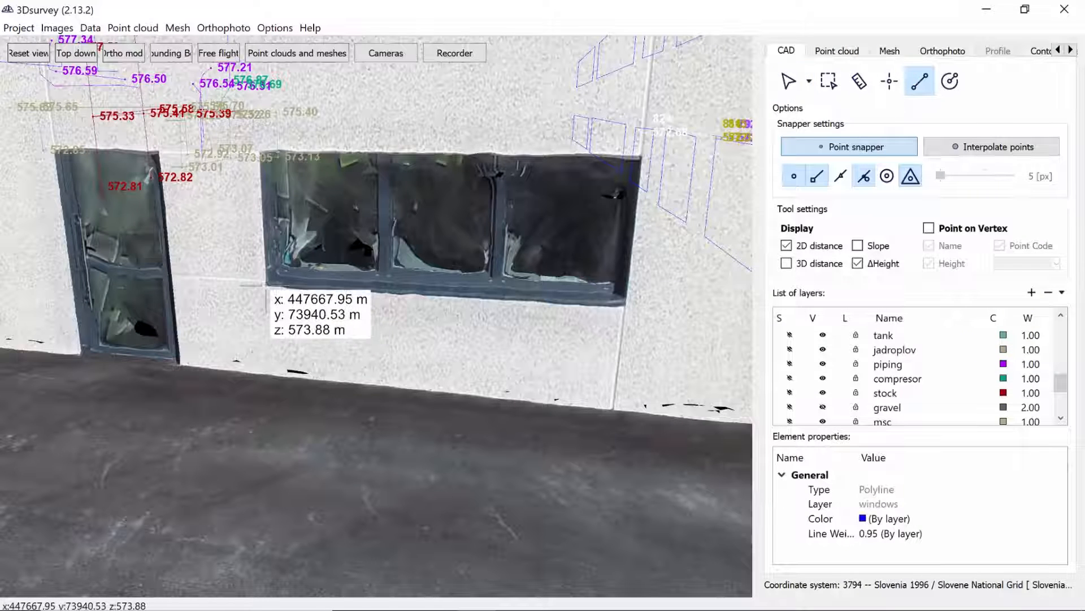
click(622, 305)
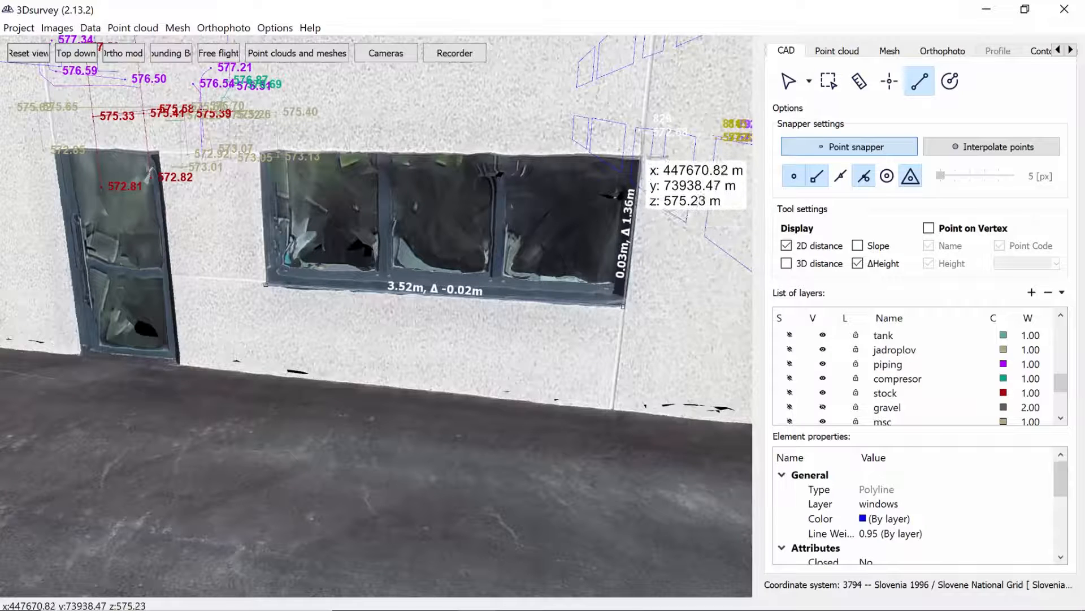
click(640, 157)
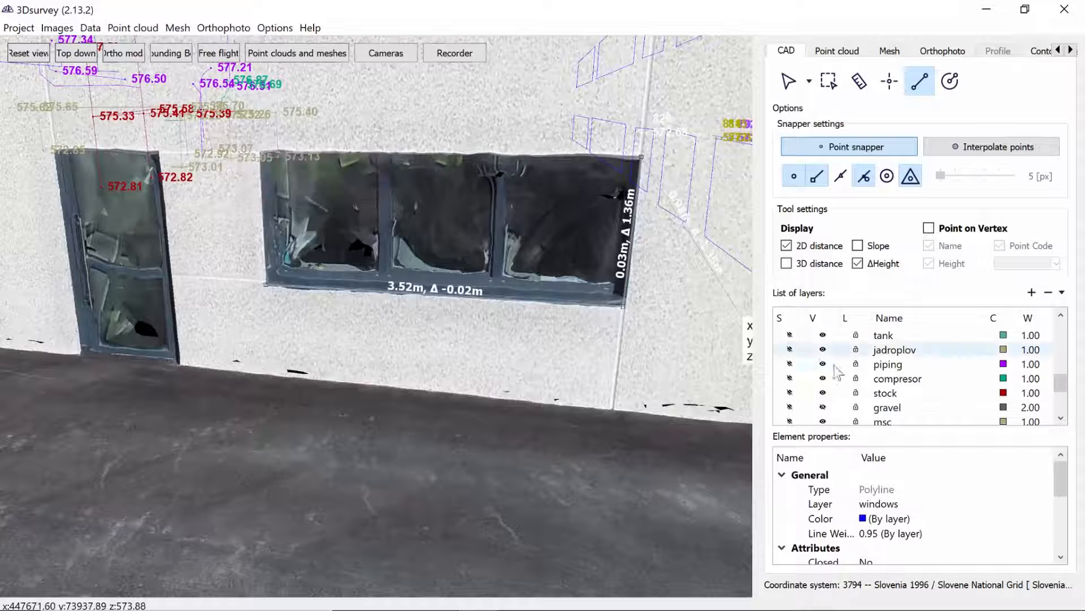
scroll(846, 367, down, 1)
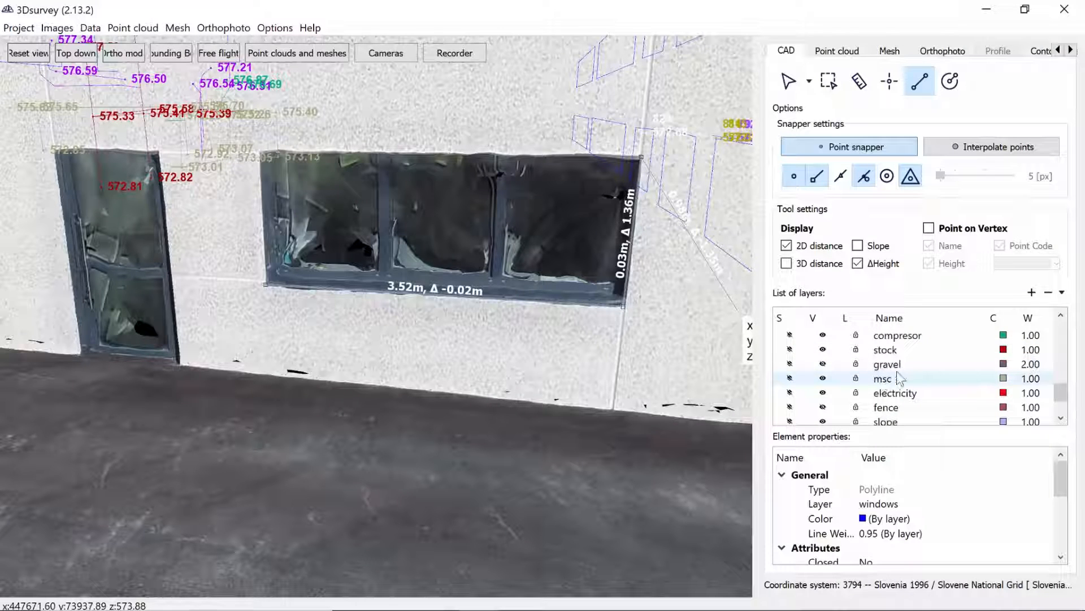
scroll(900, 378, up, 1)
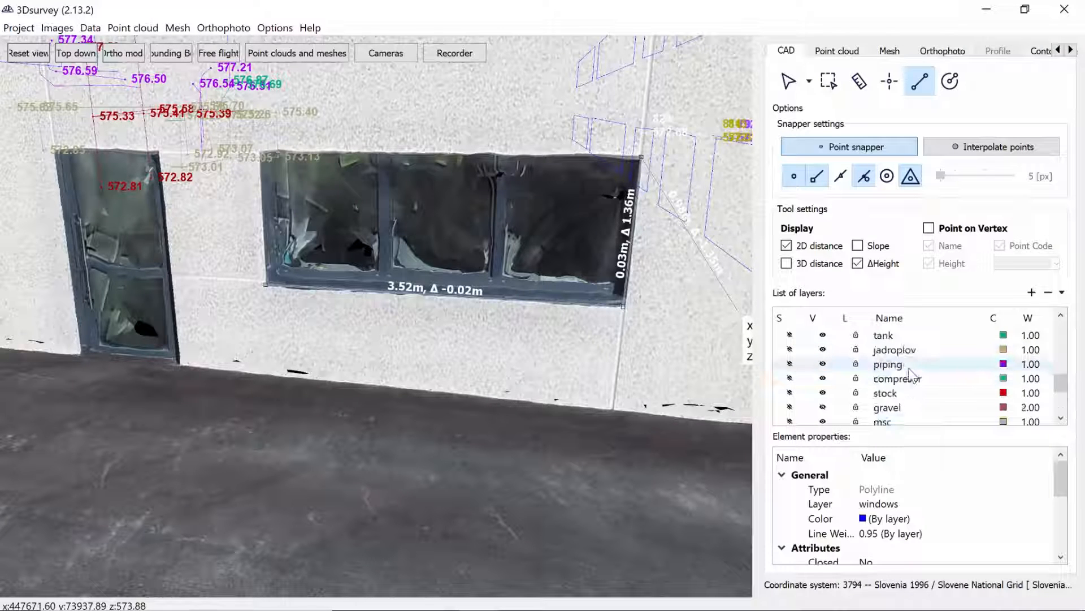
click(856, 350)
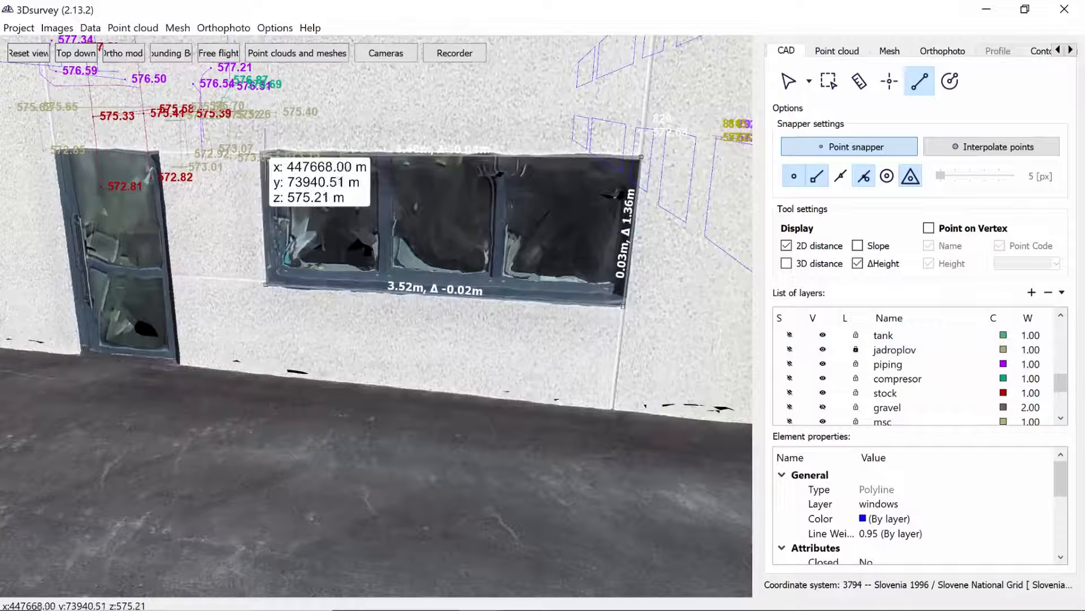
click(265, 158)
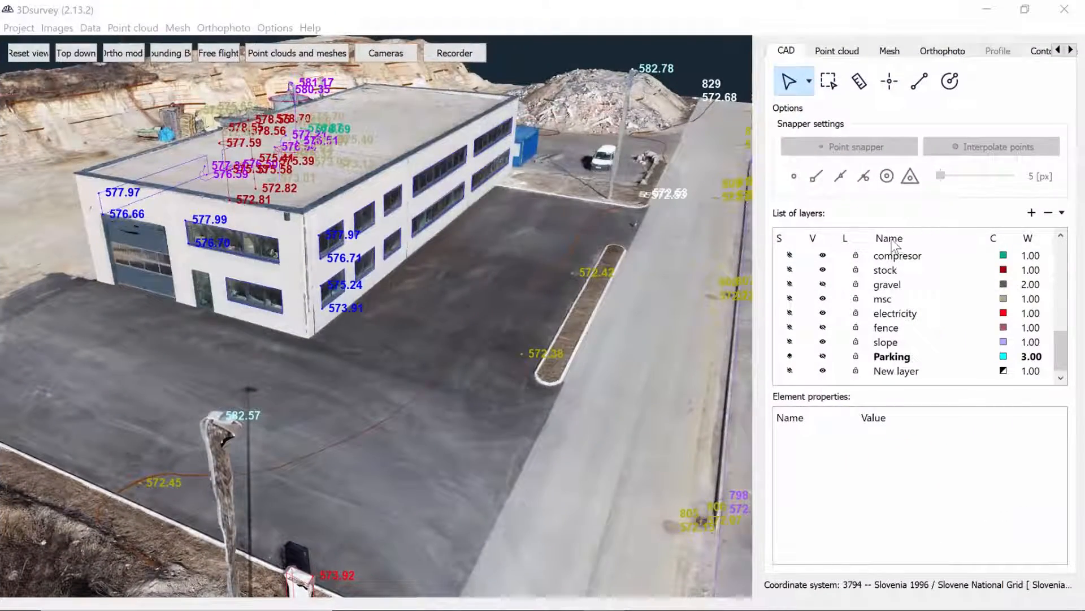
Rename New layer as tutorial and set its line color to bright green #55ff00
double_click(896, 372)
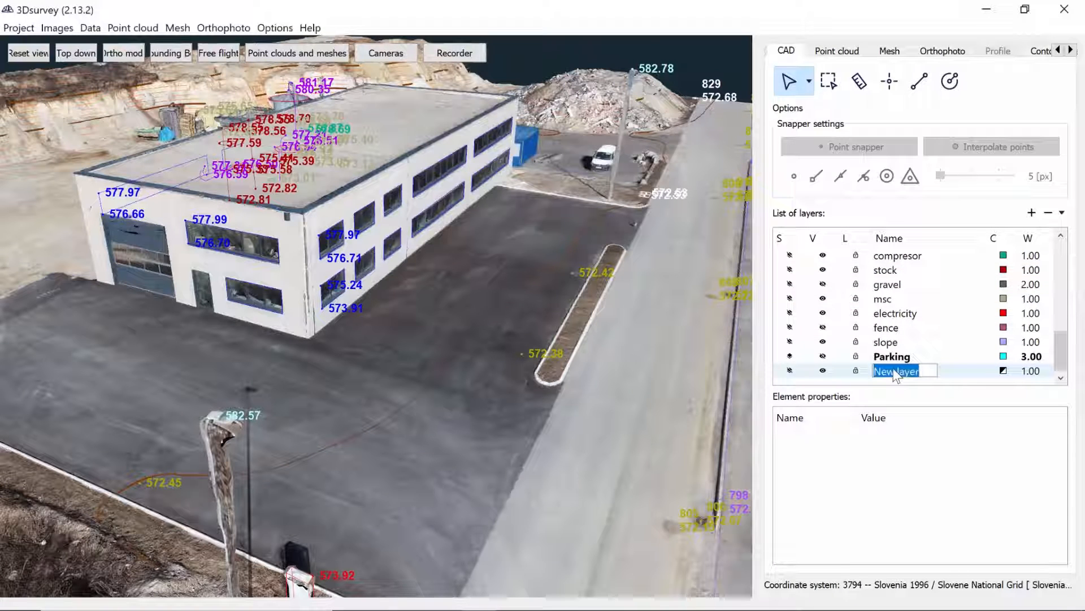
text(tutorial)
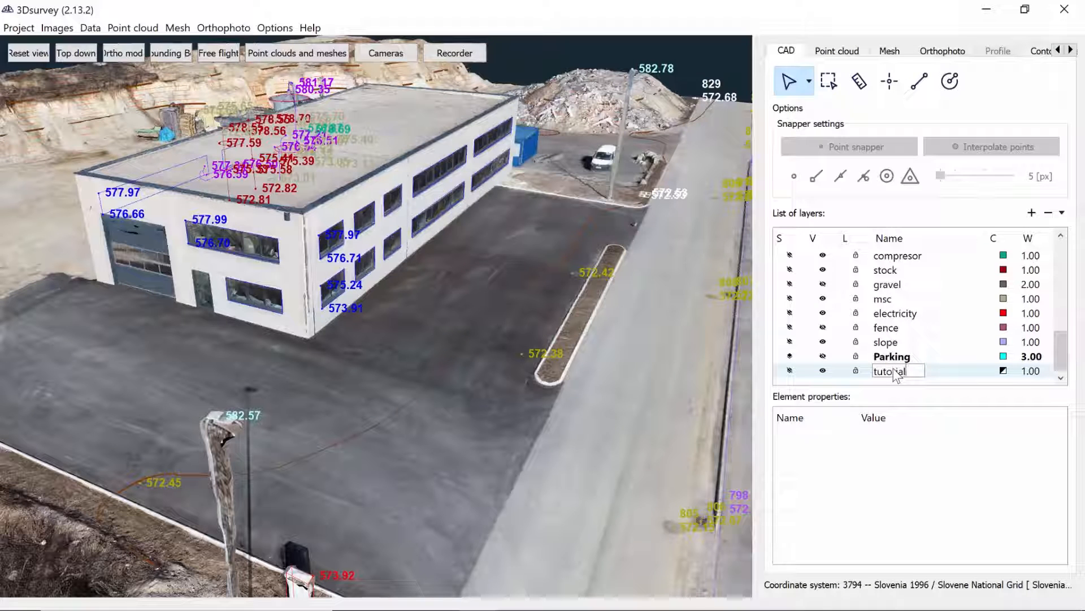
key(Return)
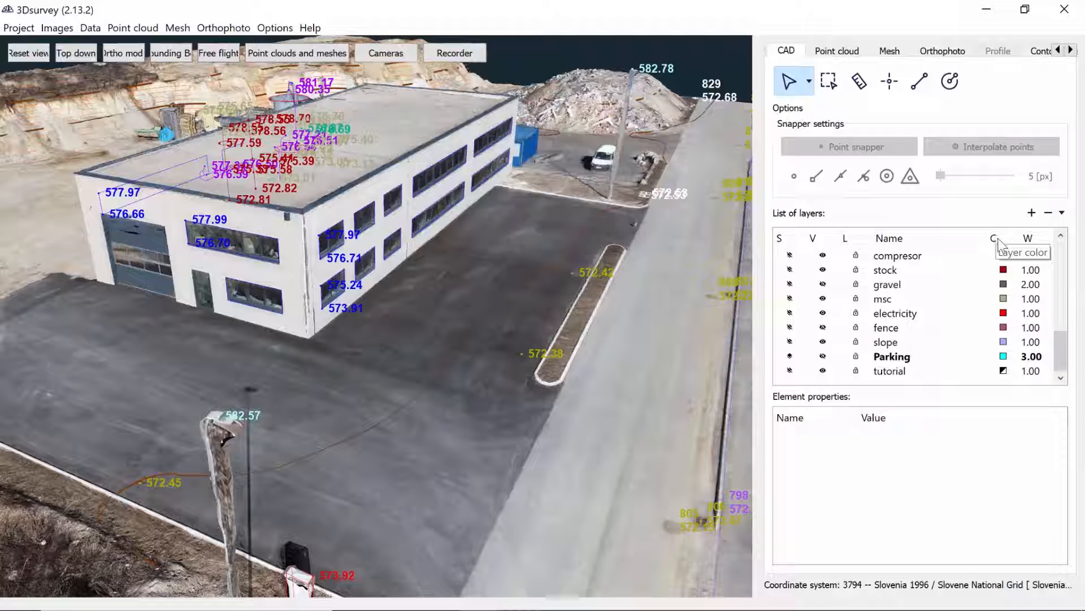
click(1004, 372)
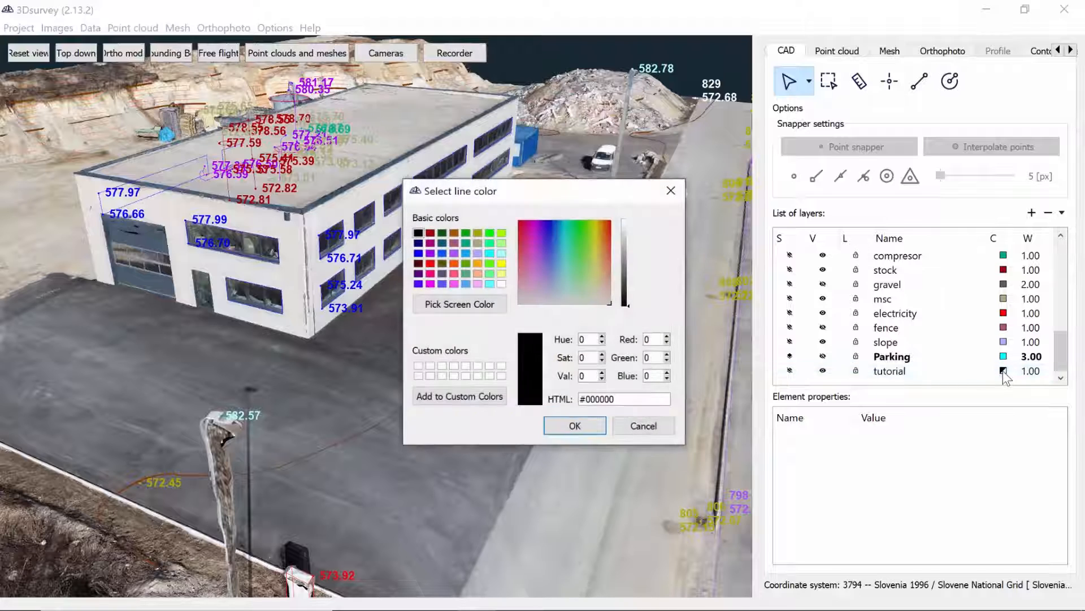
click(490, 265)
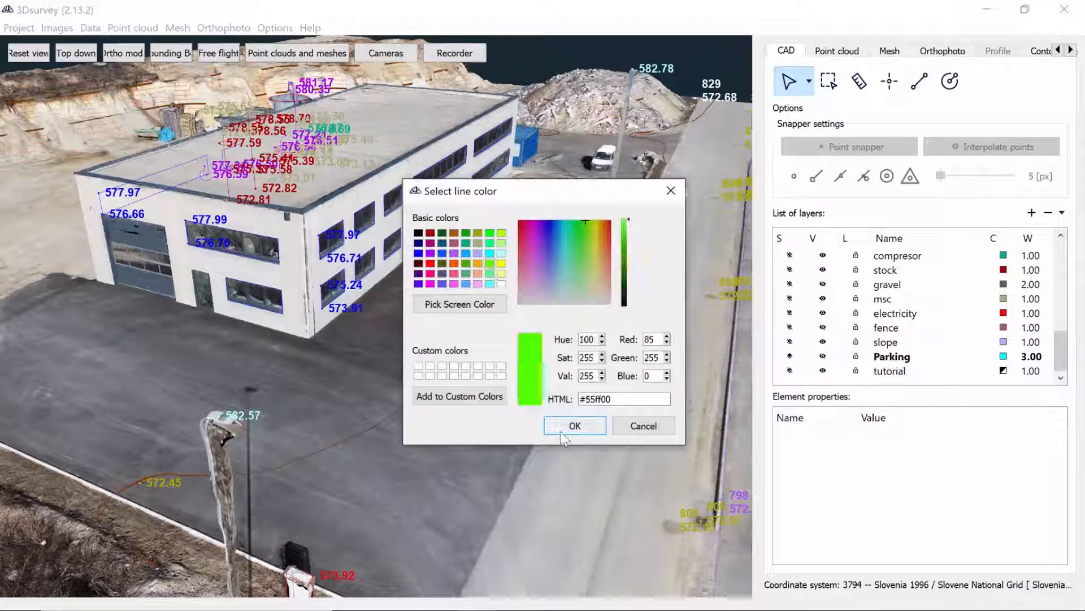
click(574, 425)
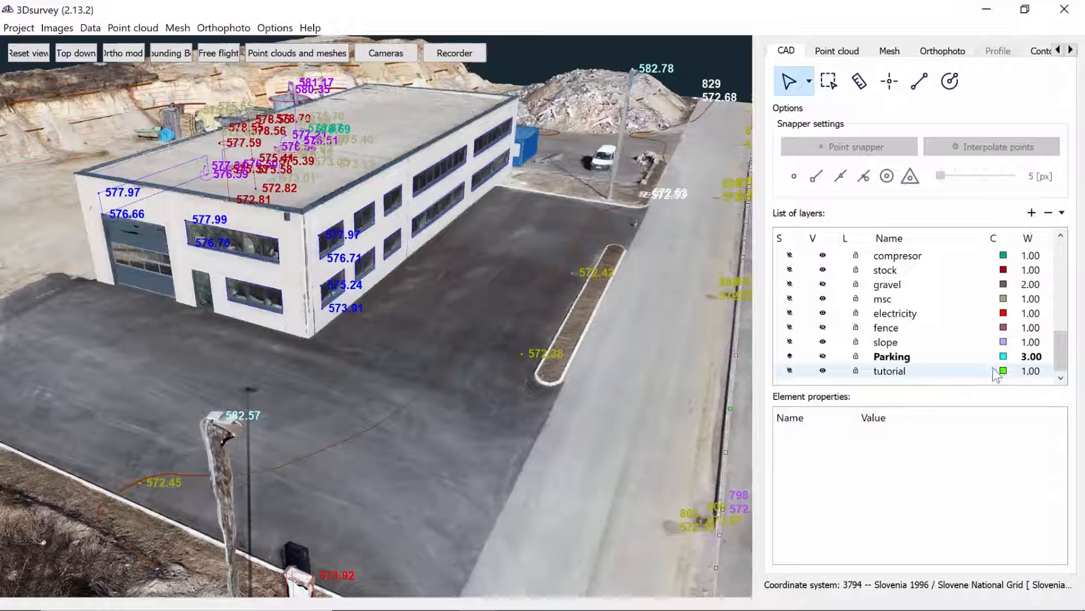
Set the tutorial layer's line weight to 4.00 and make it the current drawing layer
scroll(972, 368, up, 5)
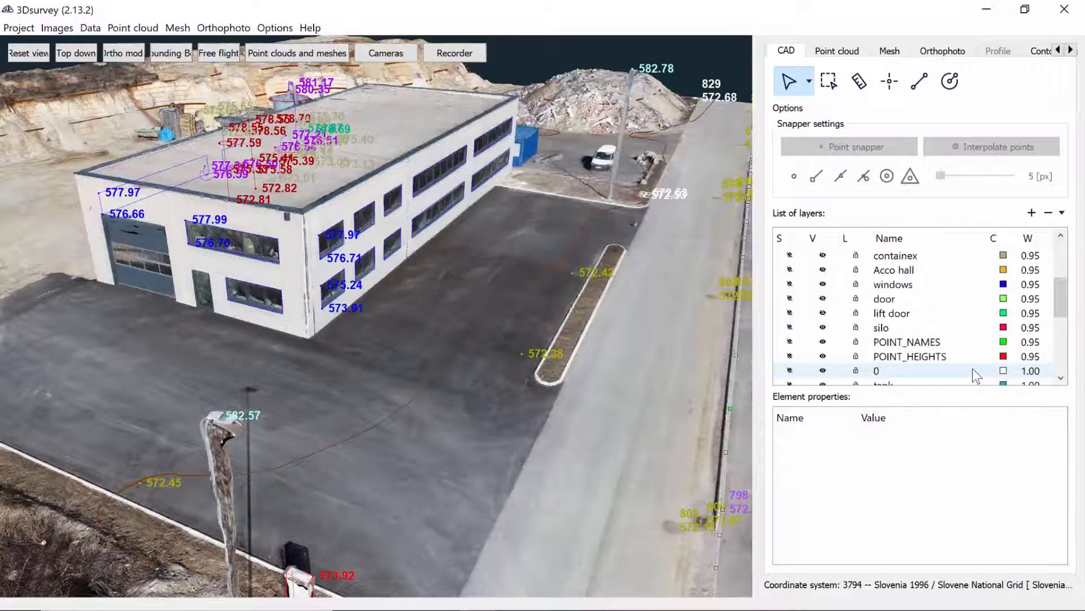
scroll(972, 368, down, 3)
scroll(973, 368, down, 3)
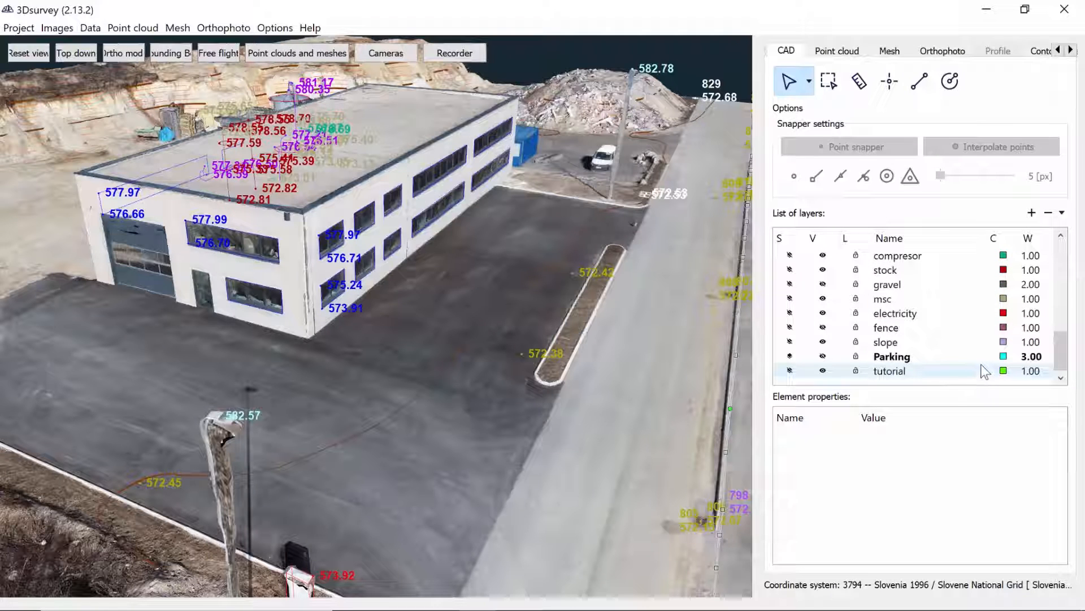
double_click(1030, 372)
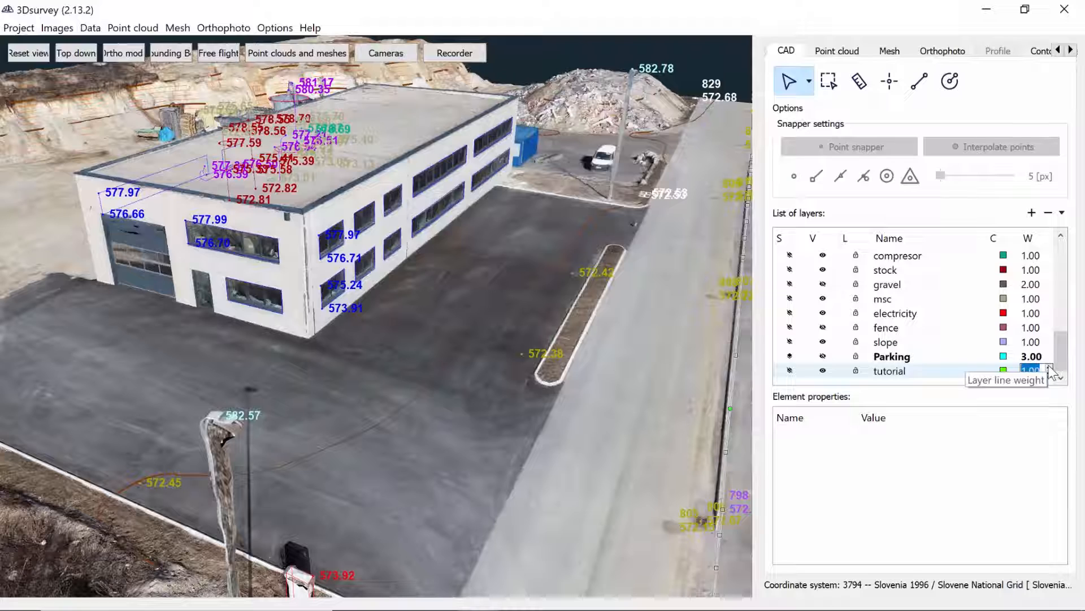
click(1050, 367)
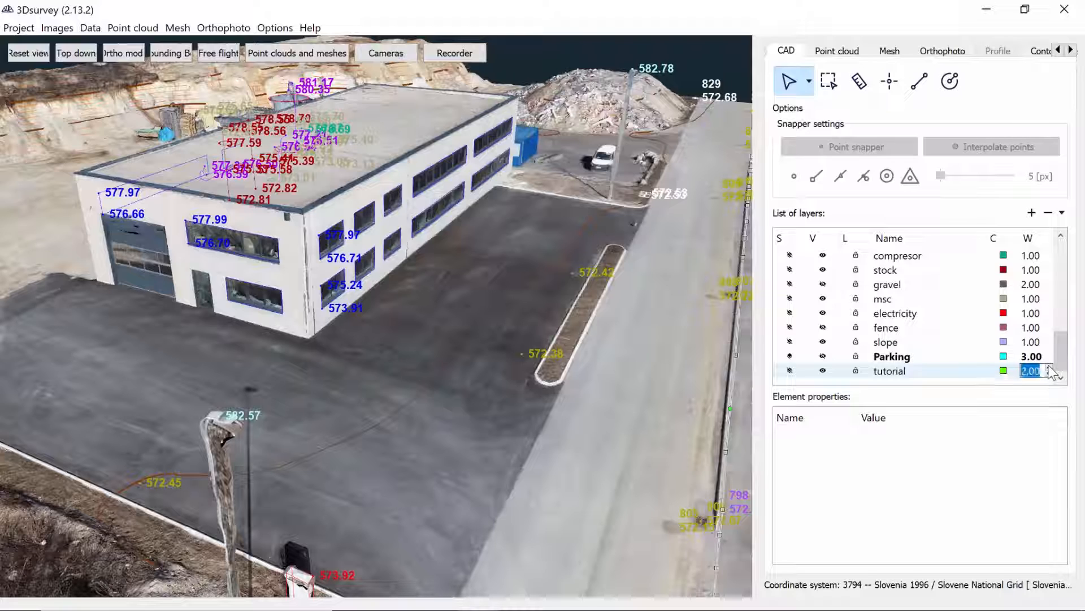
click(1049, 367)
click(983, 381)
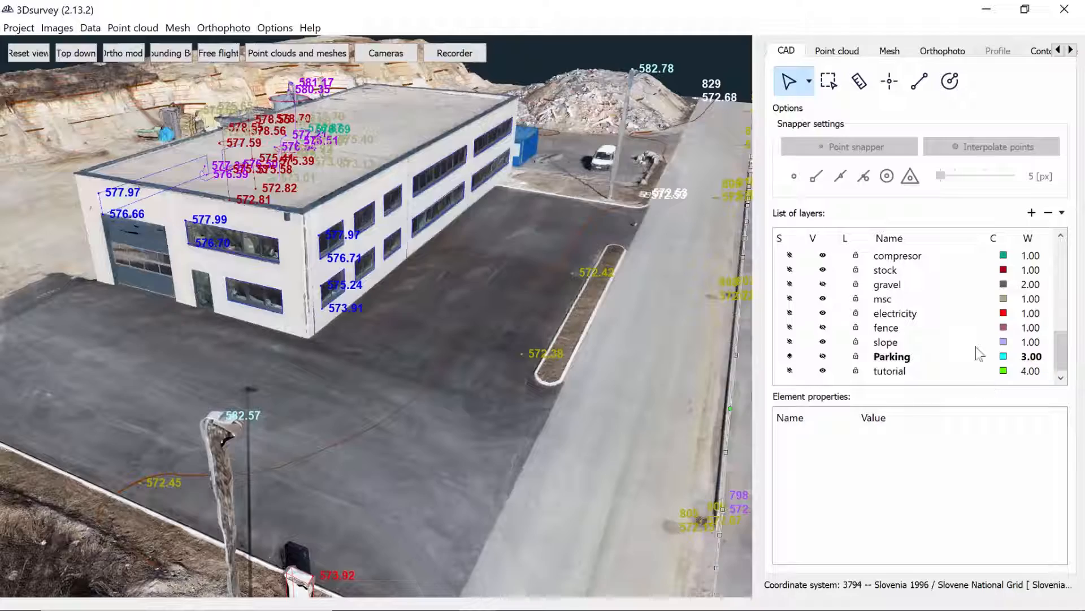
click(790, 371)
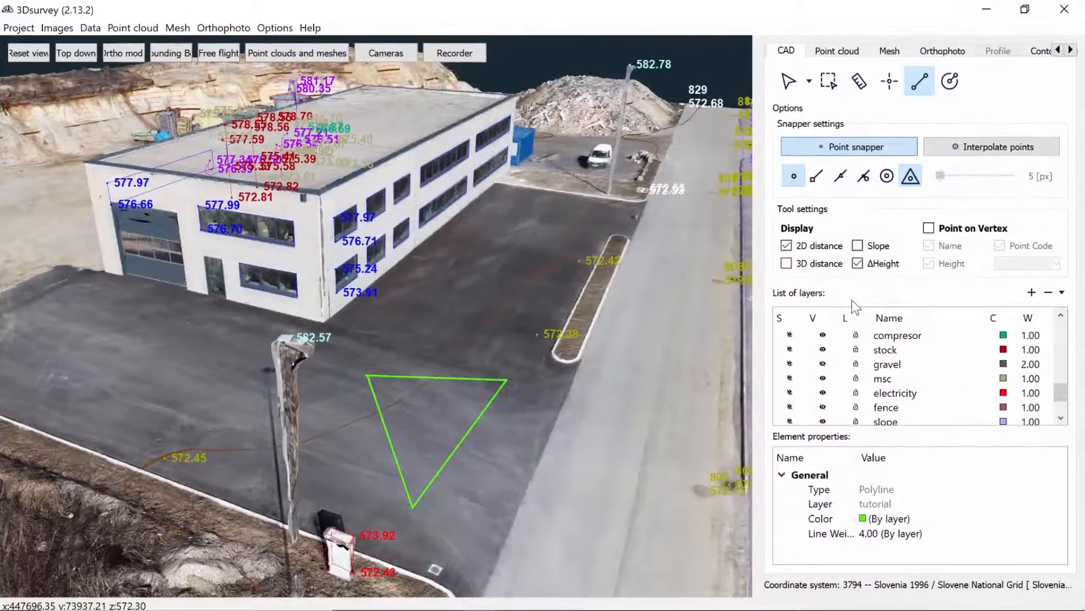
Delete the tutorial layer together with its contents
scroll(905, 367, down, 1)
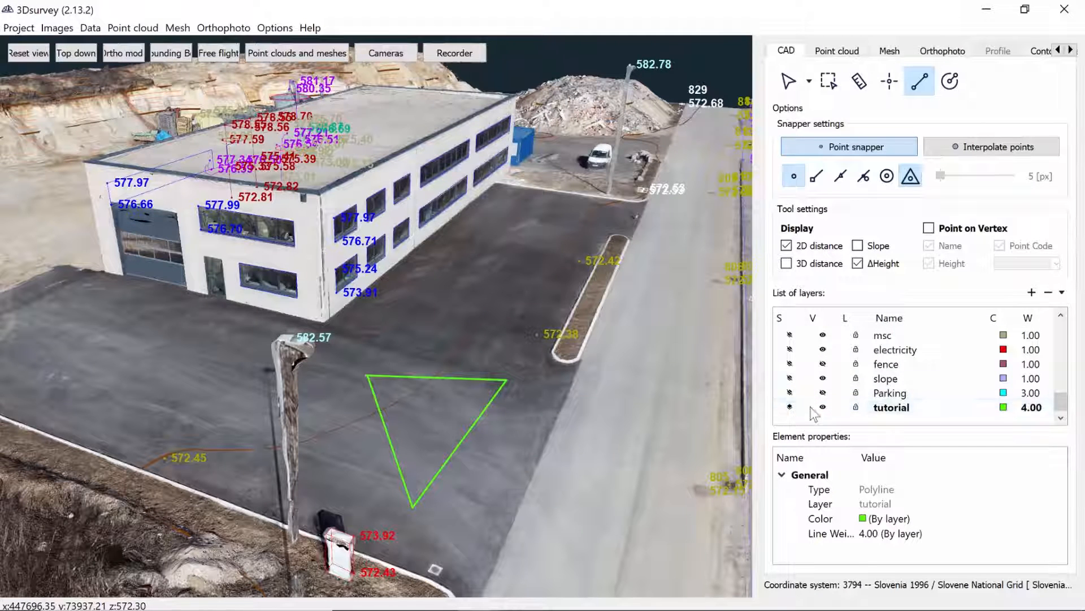
click(1047, 294)
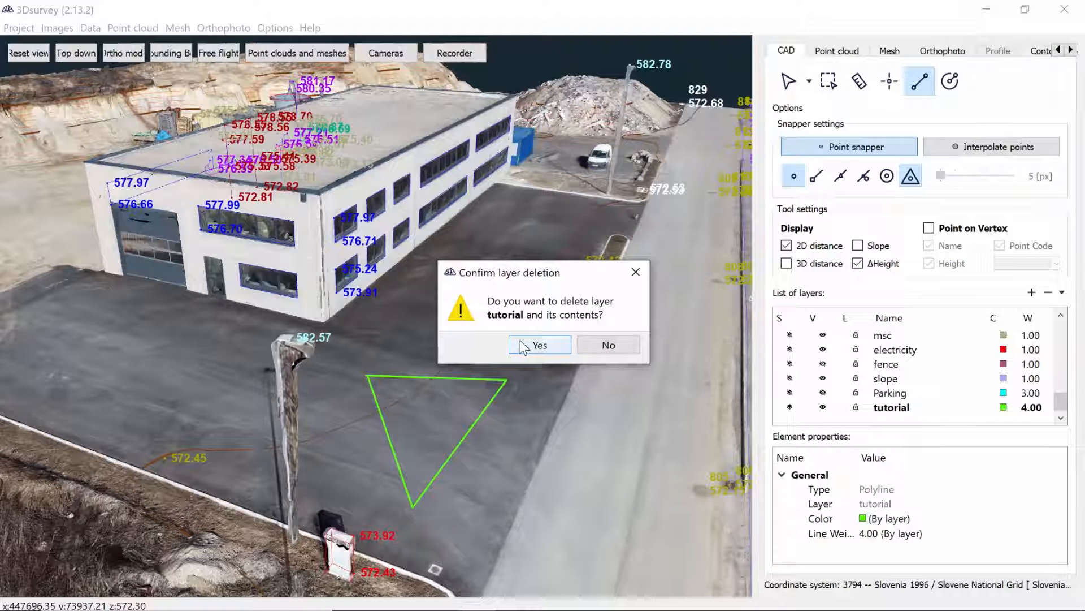
click(538, 345)
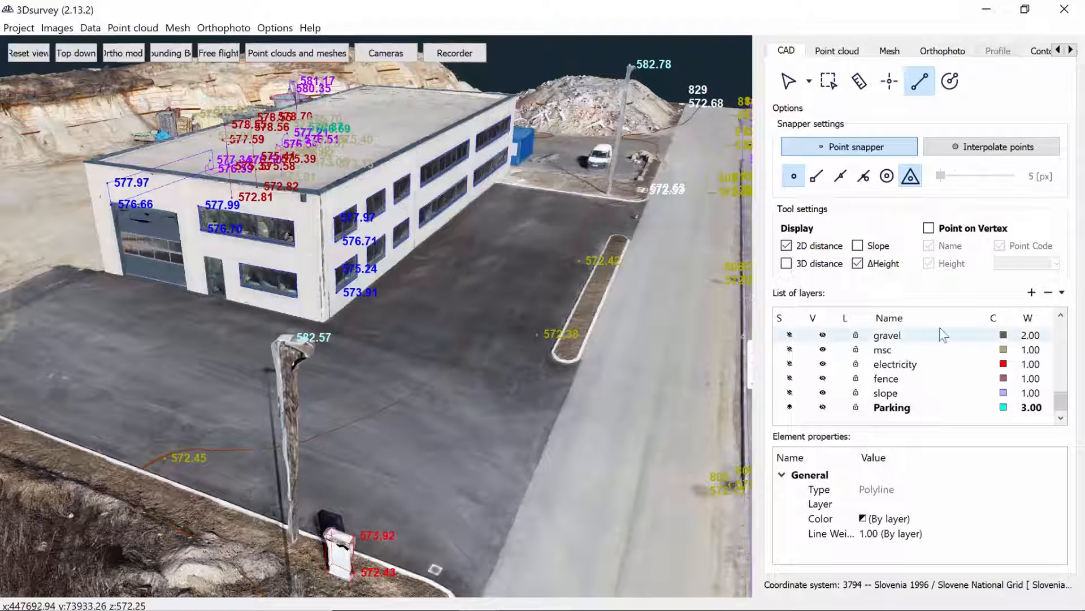
Start deleting all empty layers and decline the confirmation
click(1062, 293)
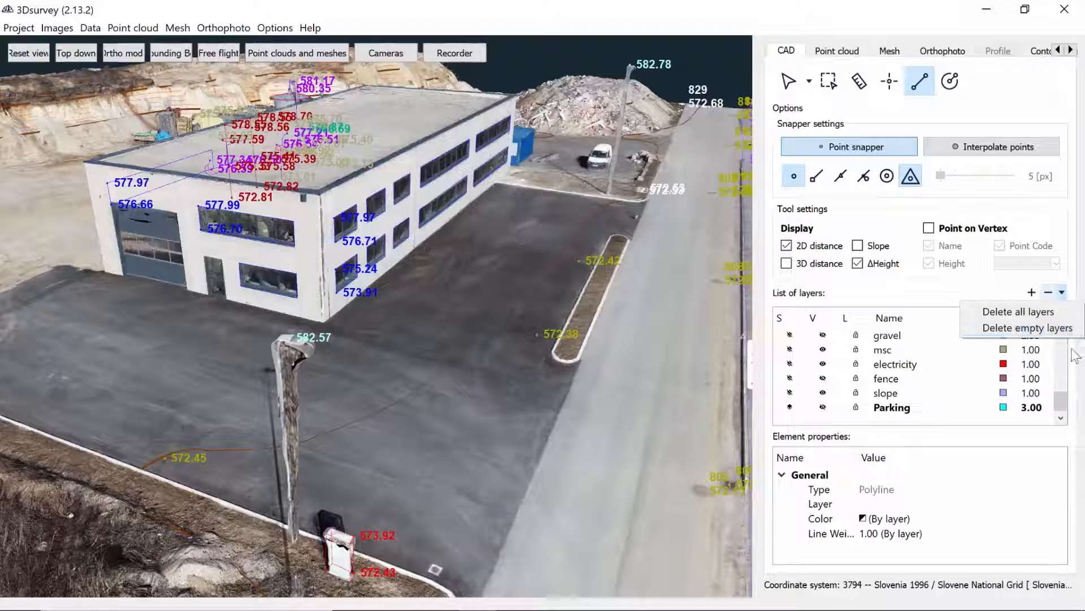
click(1074, 330)
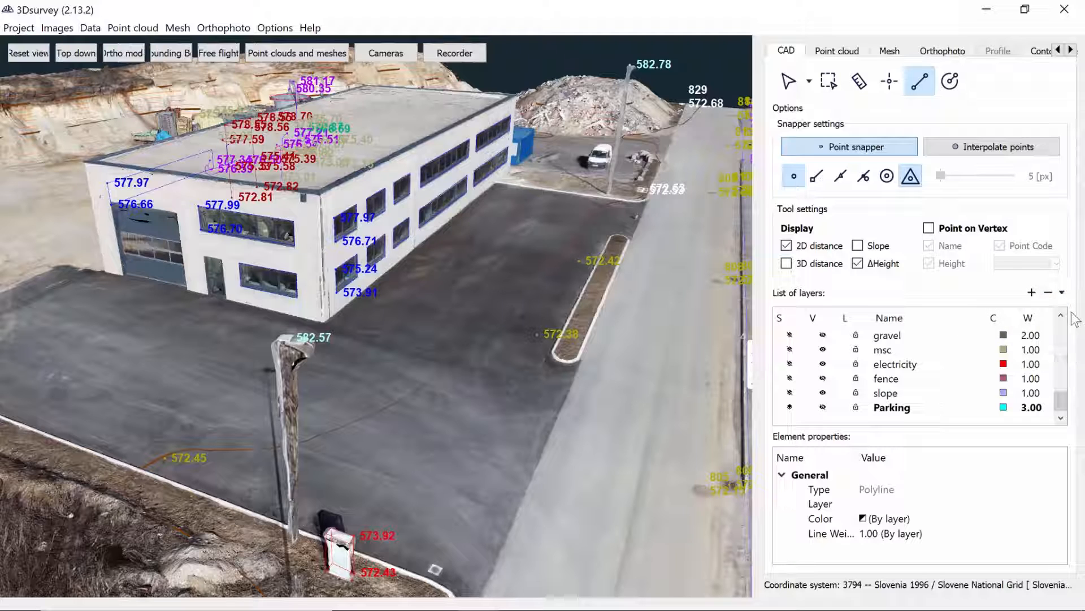
click(1063, 292)
click(1061, 327)
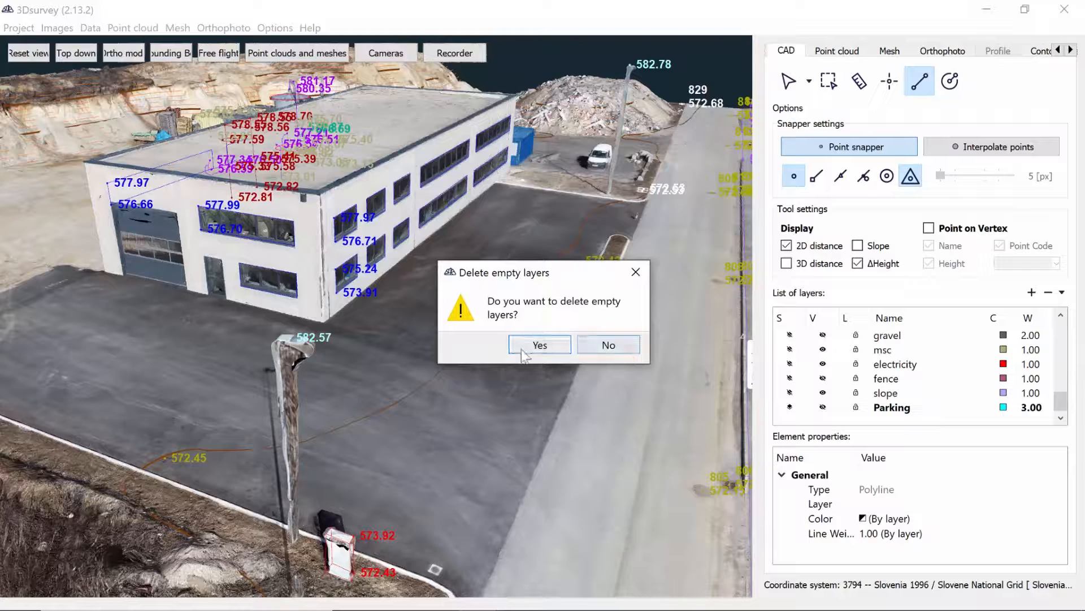
click(594, 349)
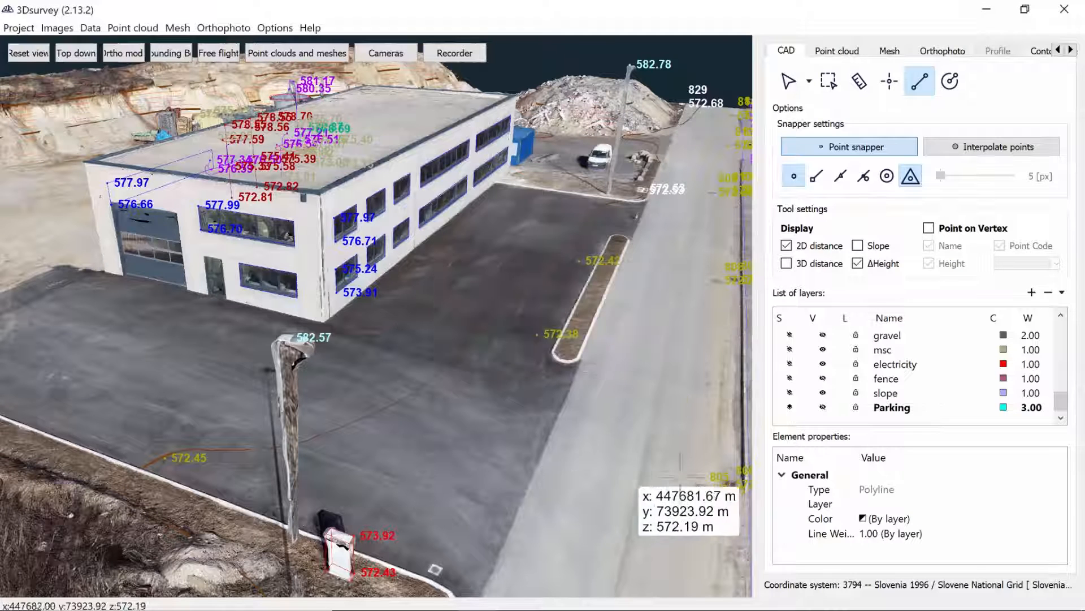